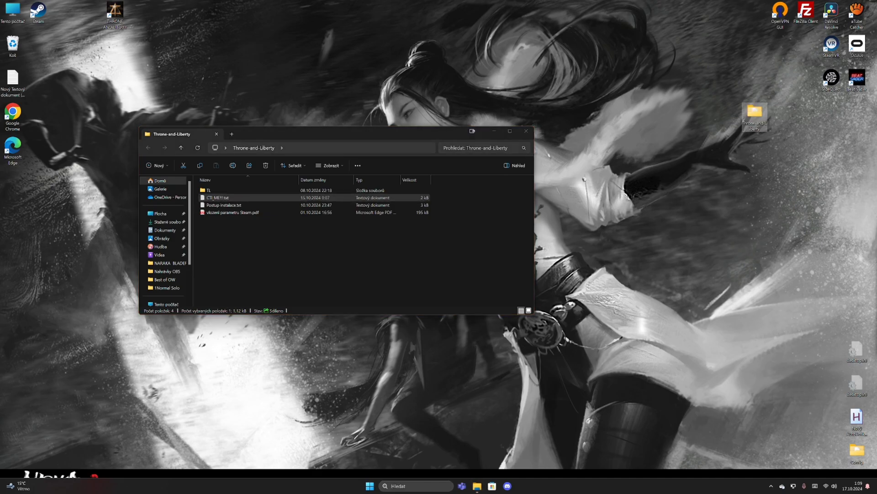
Open CTI_ME!!!.txt from the Throne-and-Liberty folder, read the version 0.24 notes and resize the text window beside the folder.
double_click(219, 198)
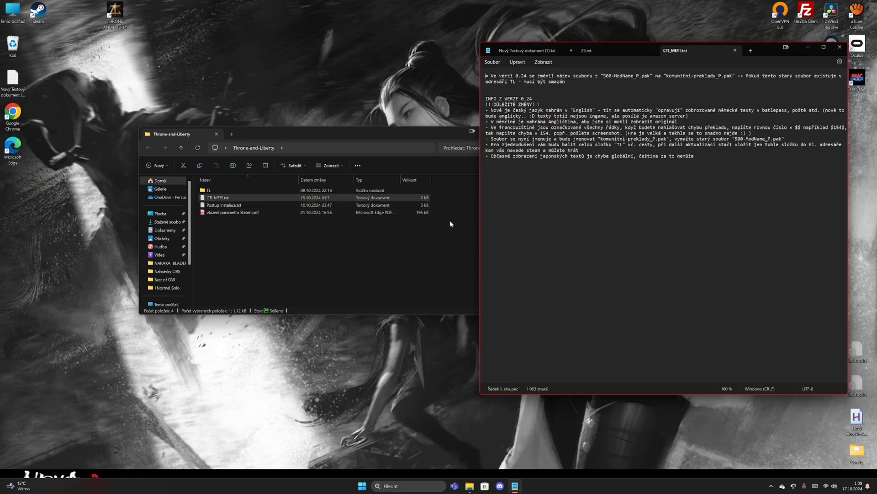
left_click(482, 227)
left_click_drag(479, 232, 383, 224)
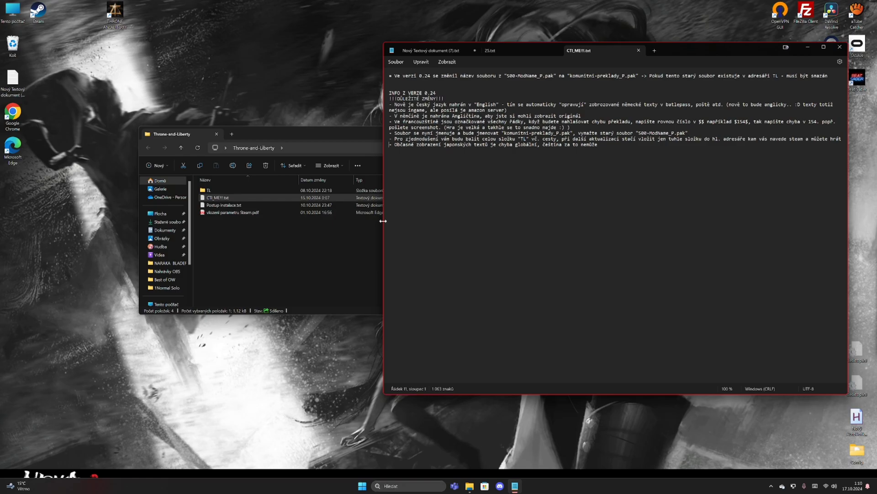
left_click_drag(384, 222, 522, 226)
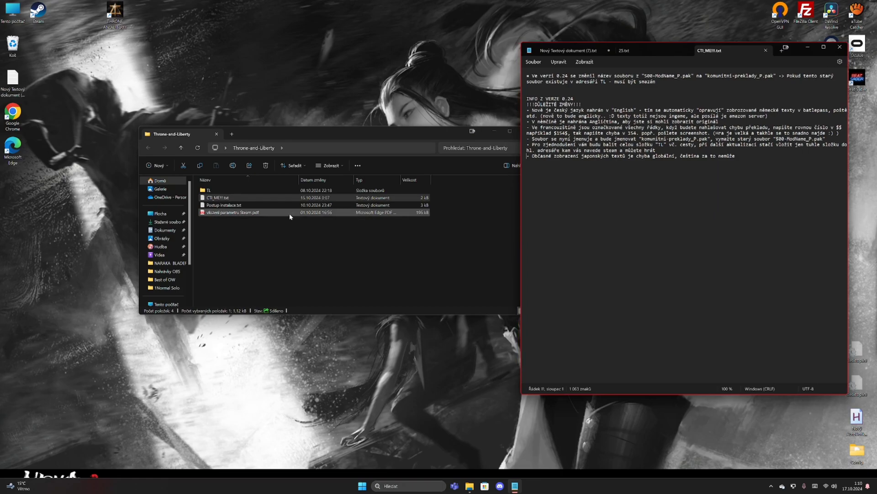
Open Postup instalace.txt and the Steam parameter PDF to review the installation instructions, keeping the PDF clear of the folder window.
double_click(245, 206)
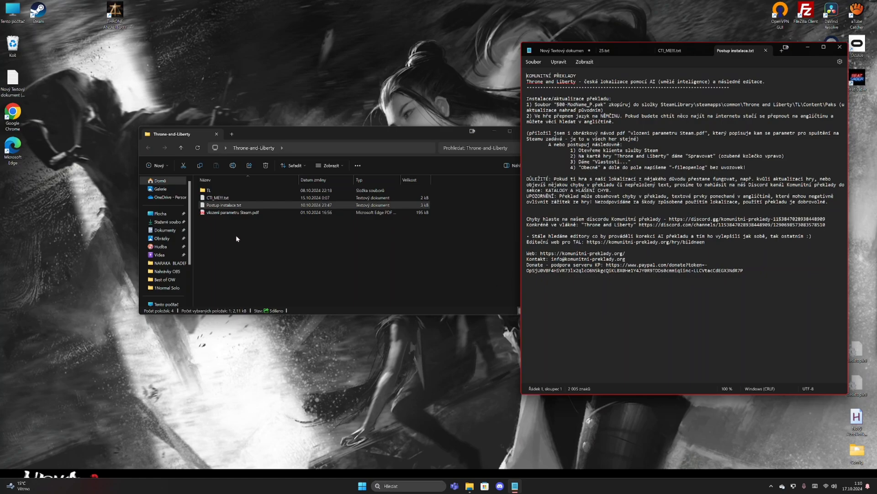
double_click(233, 213)
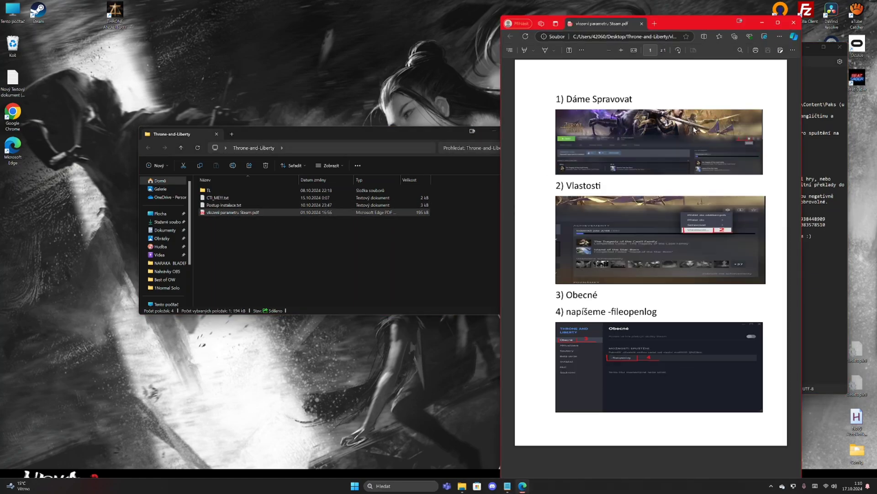
left_click_drag(700, 25, 737, 9)
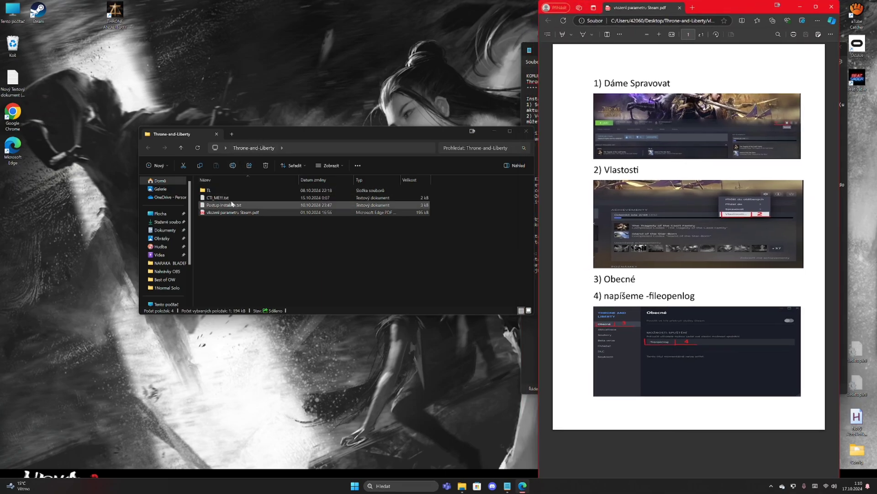
In the Throne-and-Liberty translation folder, open TL\Content\Paks, which holds the translation file.
double_click(208, 191)
double_click(230, 191)
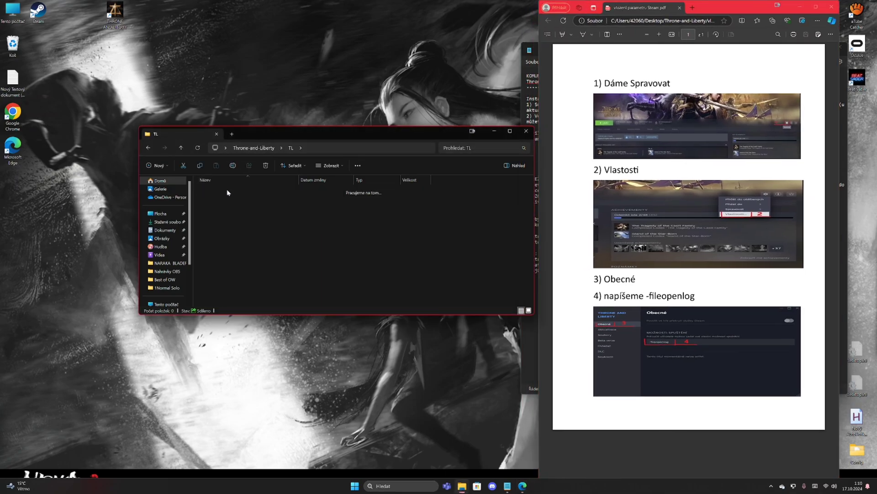
double_click(230, 190)
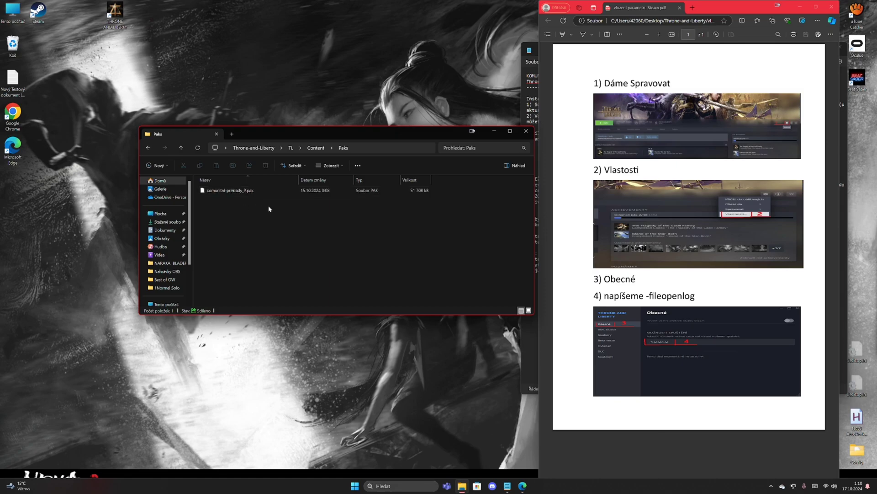
In a second file window, open the Steam folder inside Program Files (x86) on drive C.
double_click(13, 11)
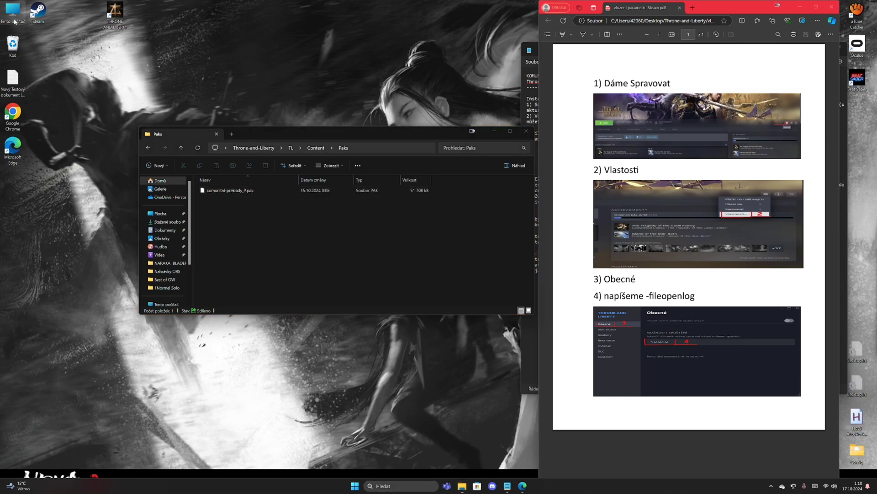
left_click_drag(320, 140, 300, 251)
double_click(231, 310)
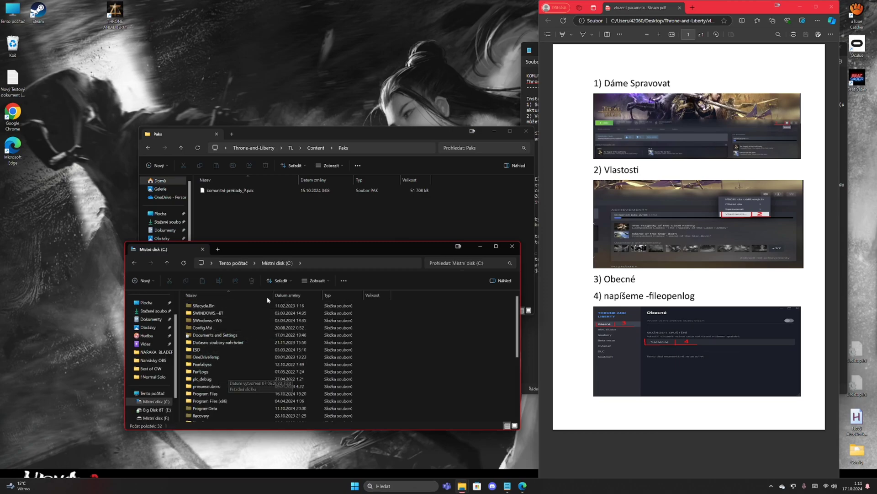
left_click_drag(306, 242, 306, 150)
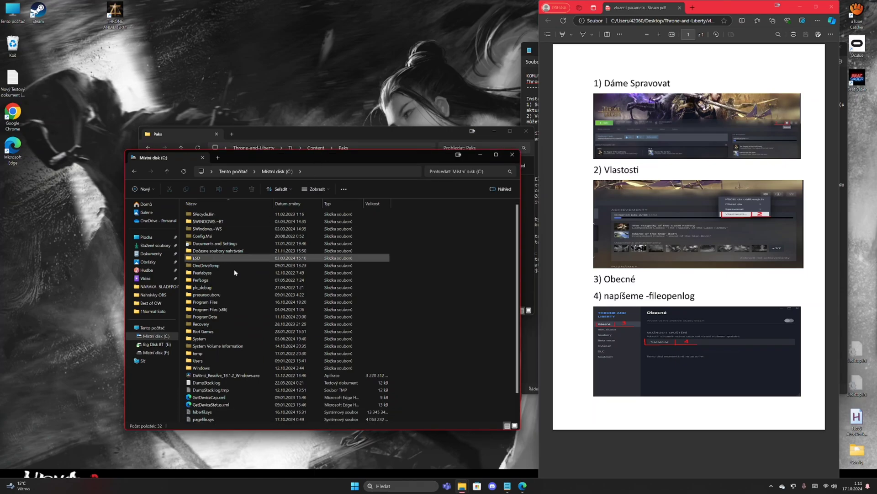
double_click(224, 309)
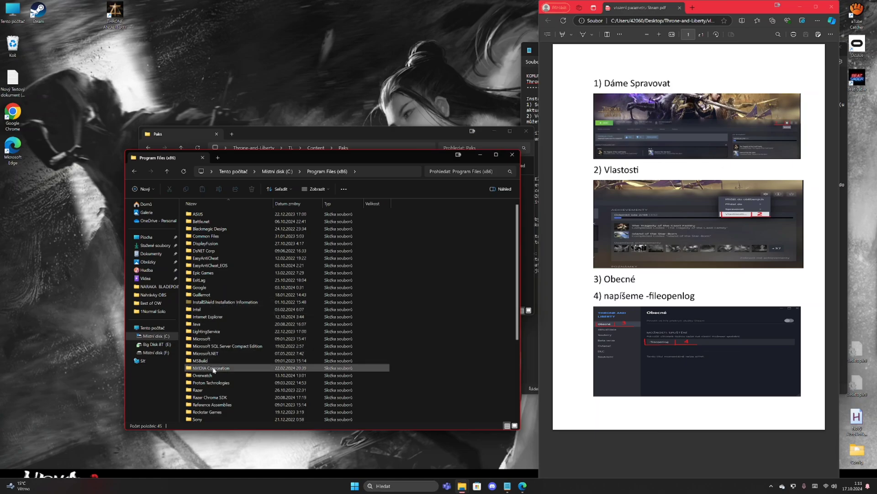
scroll(213, 373, "down", 5)
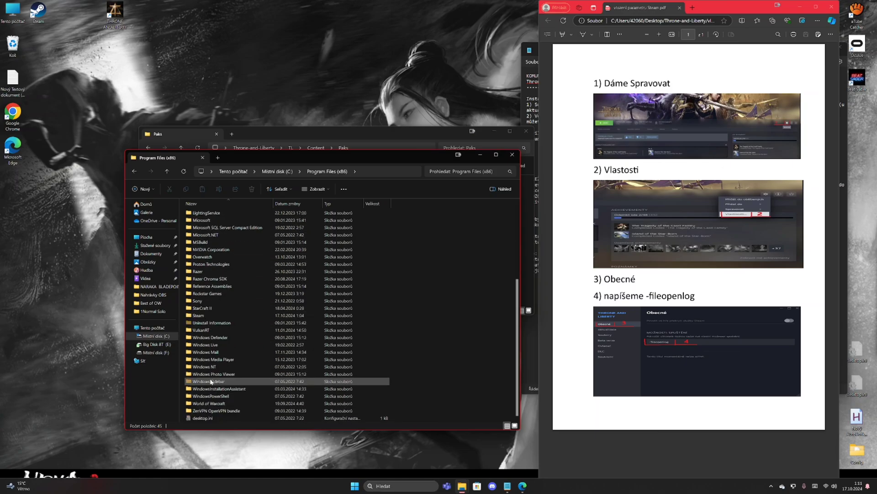
double_click(225, 315)
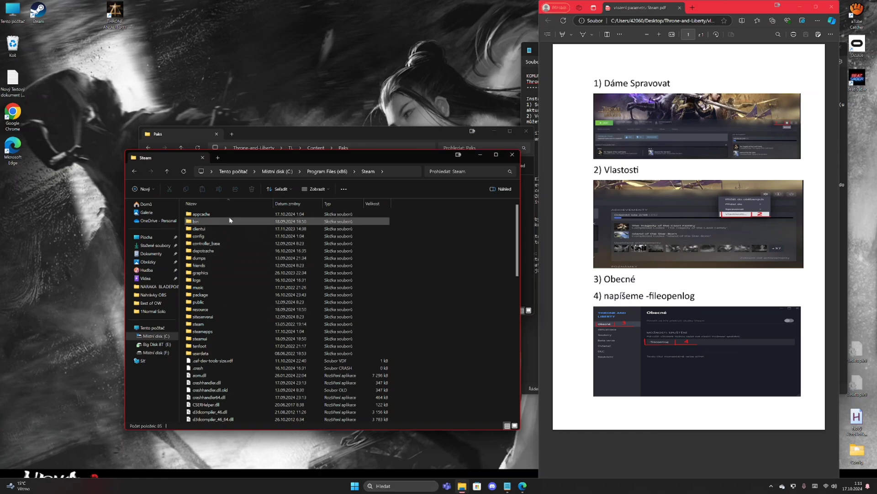
Go from the Steam folder to steamapps\common\Throne and Liberty\TL\Content\Paks.
double_click(220, 332)
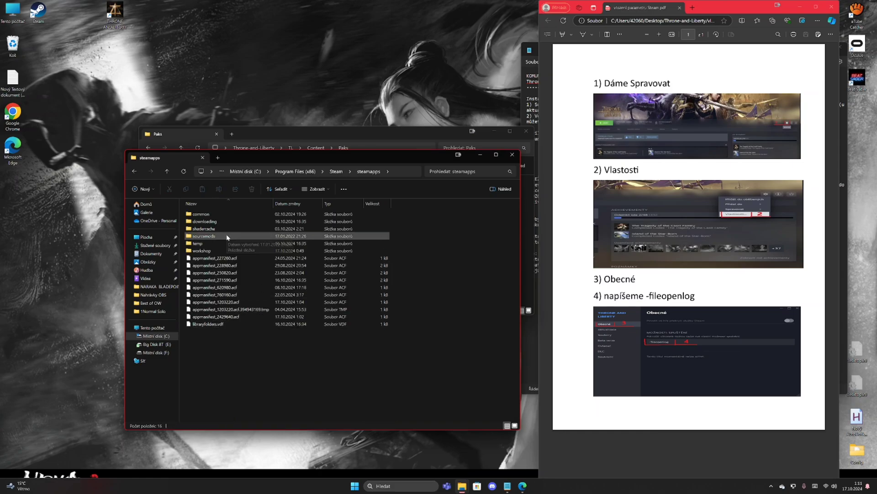
double_click(215, 215)
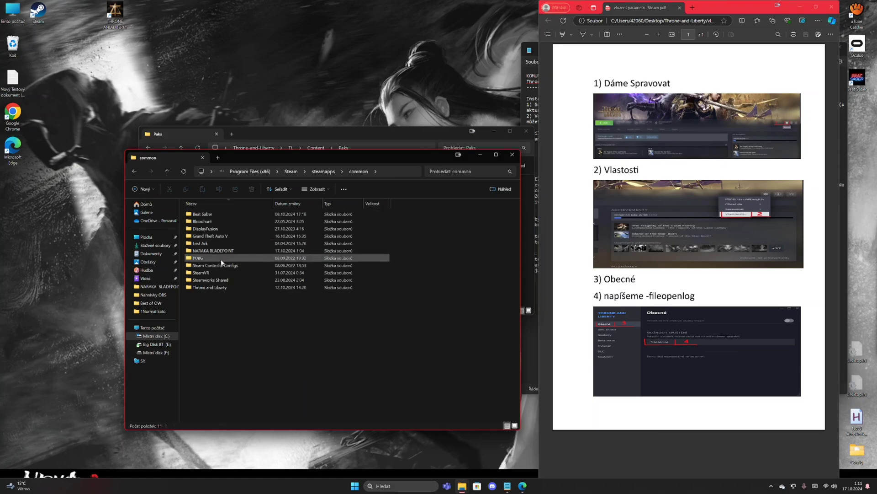
double_click(220, 286)
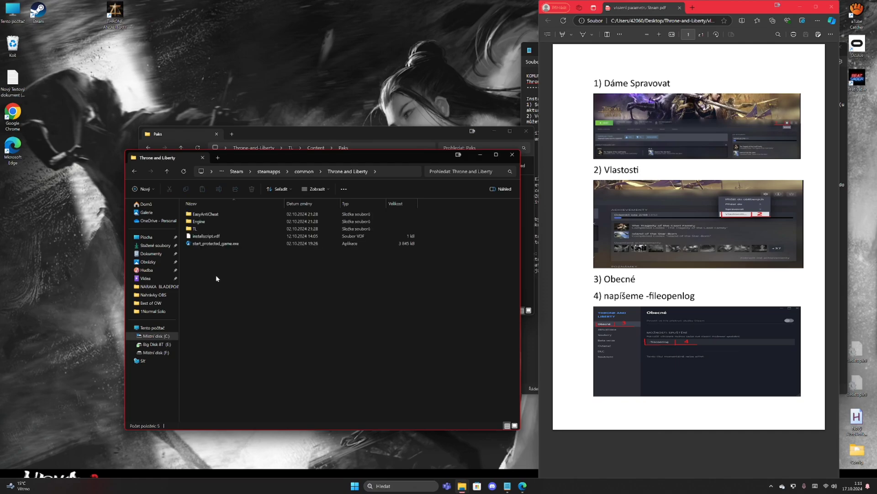
double_click(218, 228)
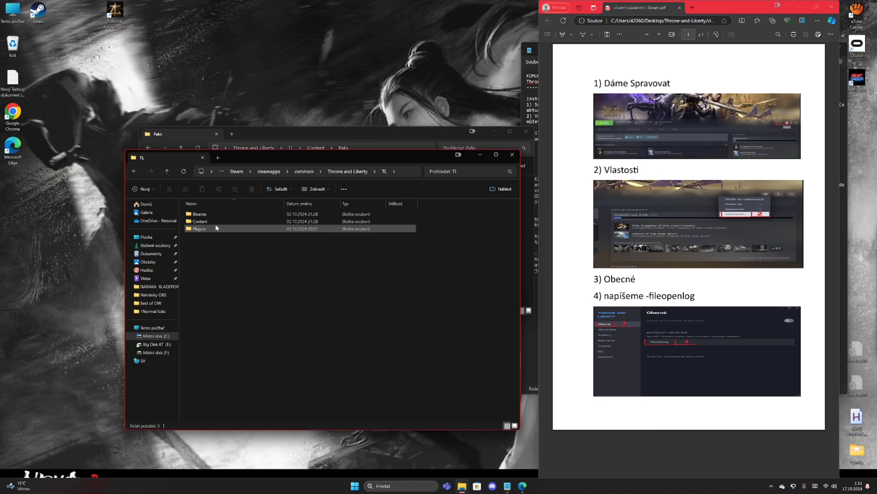
double_click(213, 223)
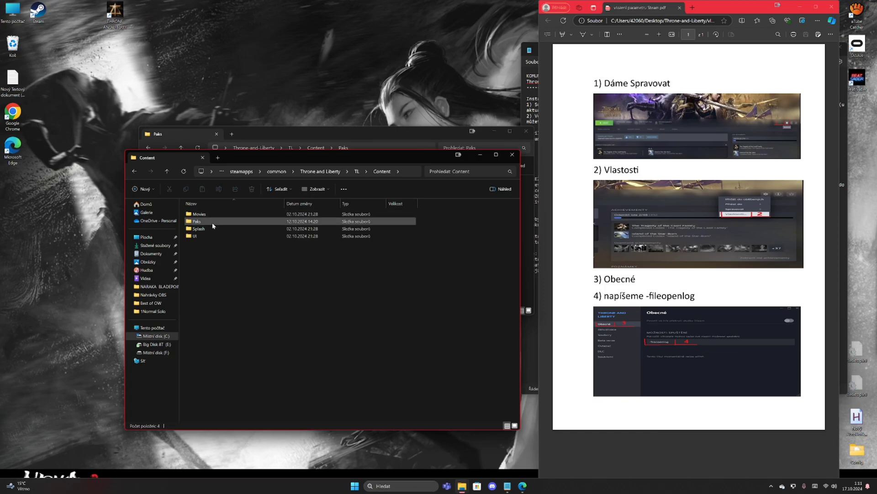
double_click(213, 223)
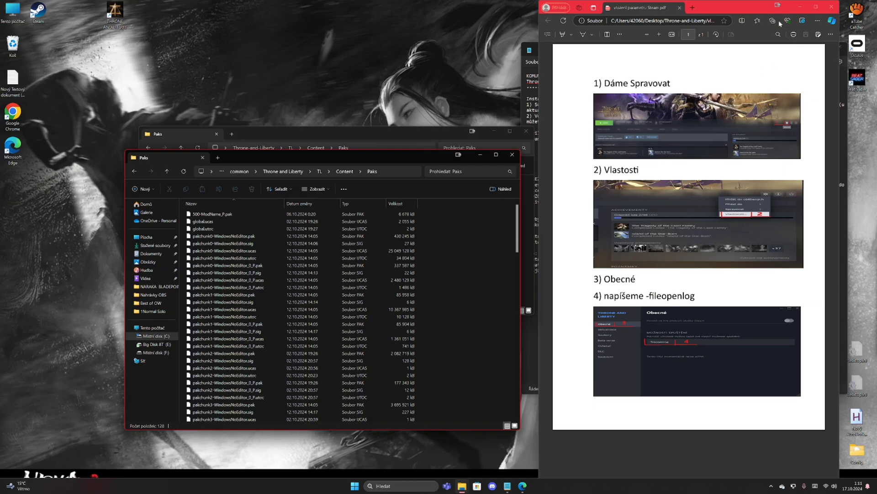
Minimize the PDF, close the text documents and move the translation's Paks window clear of the game's Paks window.
left_click(800, 7)
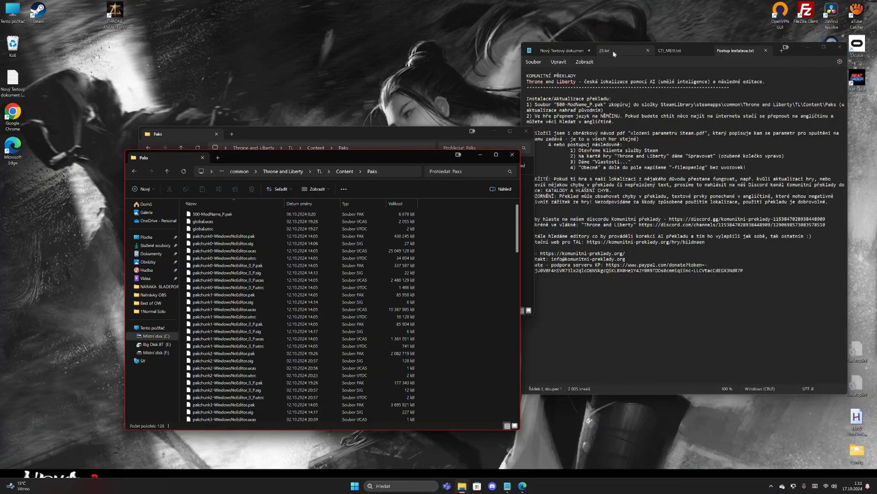
left_click(840, 48)
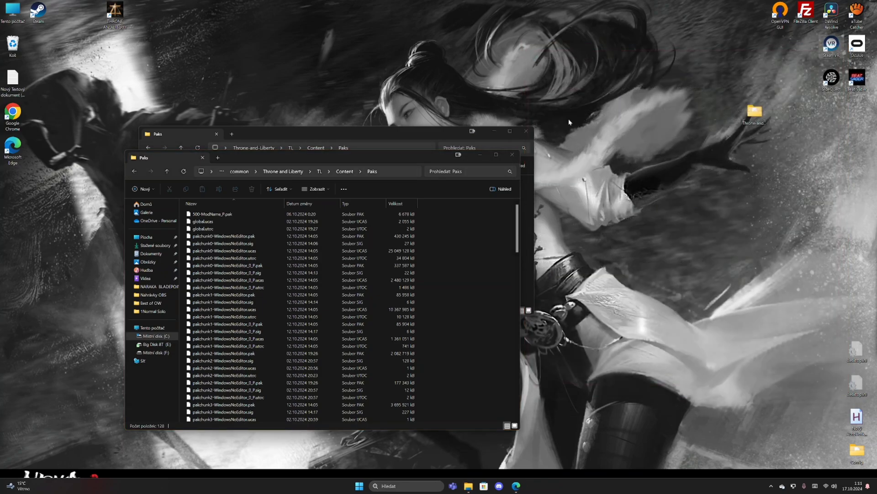
left_click_drag(404, 136, 705, 67)
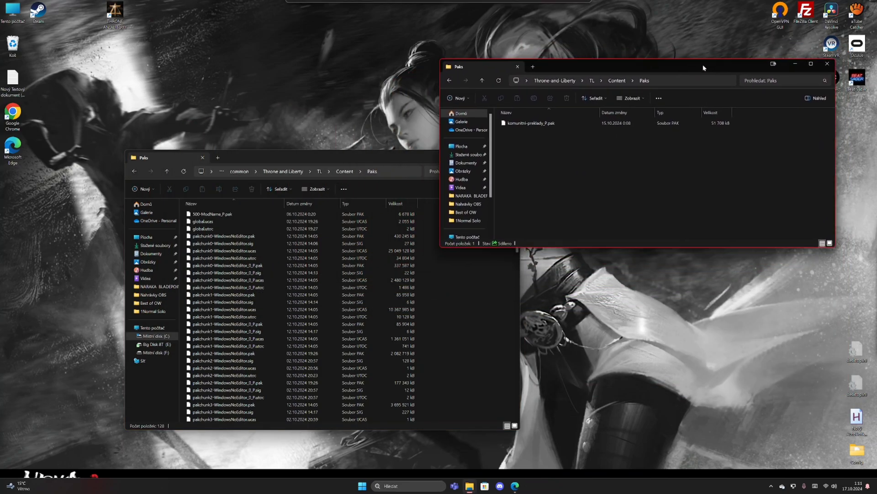
Delete the old translation file 500-ModName_P.pak from the game's Paks folder.
left_click(223, 216)
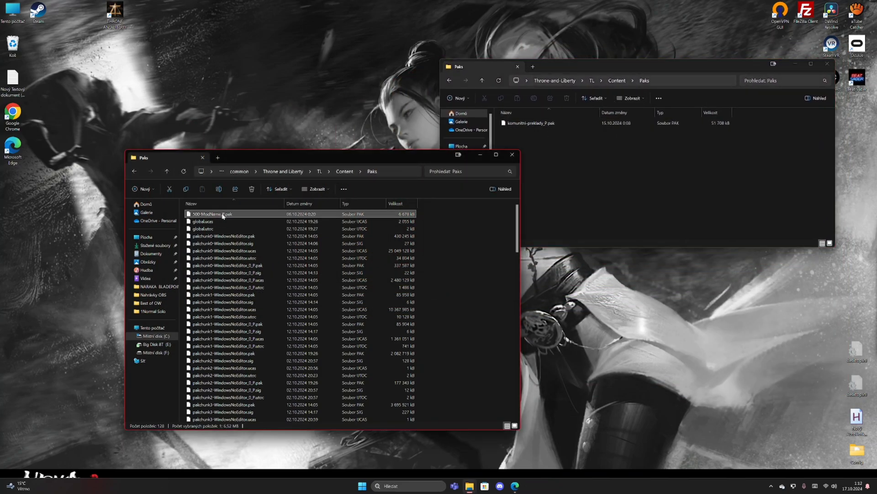
right_click(234, 216)
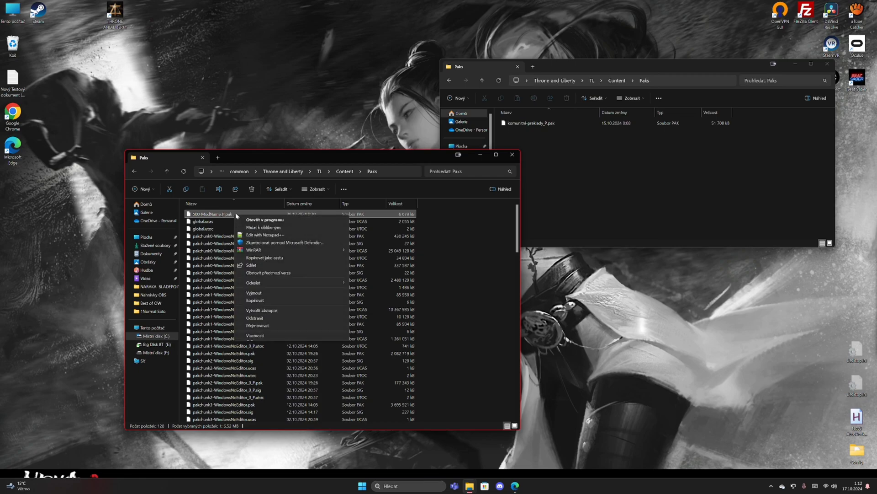
left_click(269, 317)
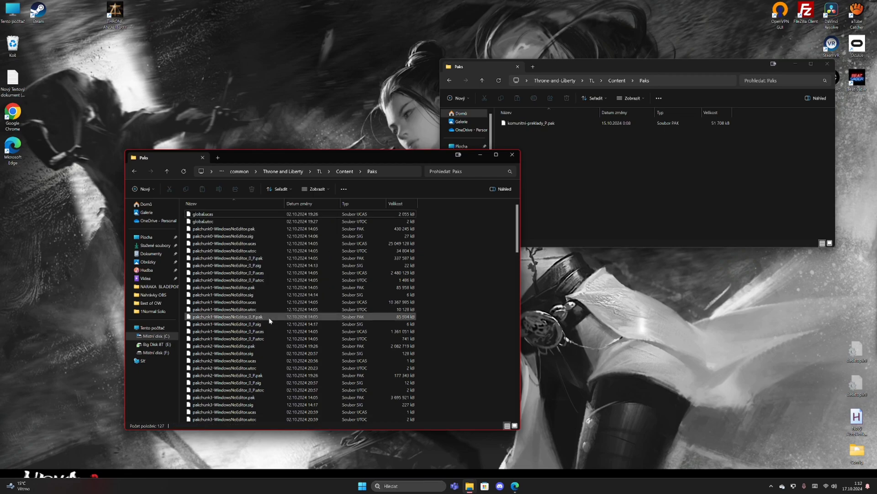
Move komunitni-preklady_P.pak from the translation folder into the game's Paks folder and close the source window.
left_click(602, 168)
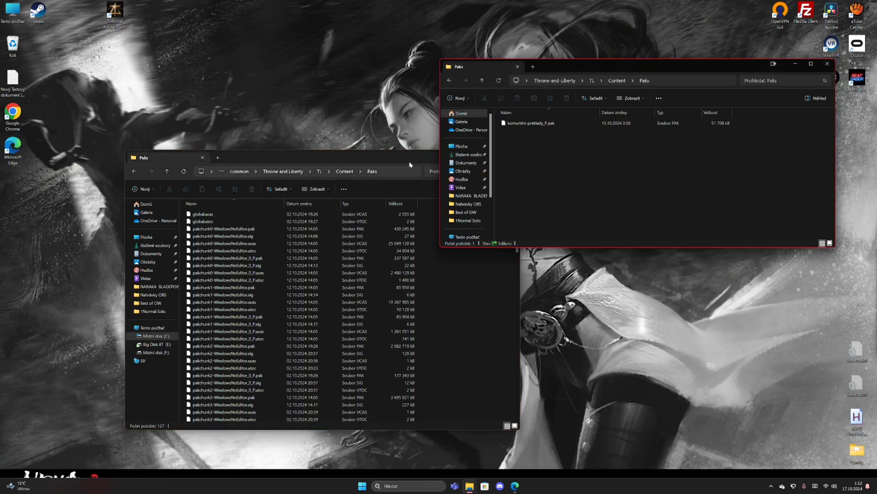
left_click_drag(396, 158, 330, 113)
left_click_drag(530, 123, 397, 231)
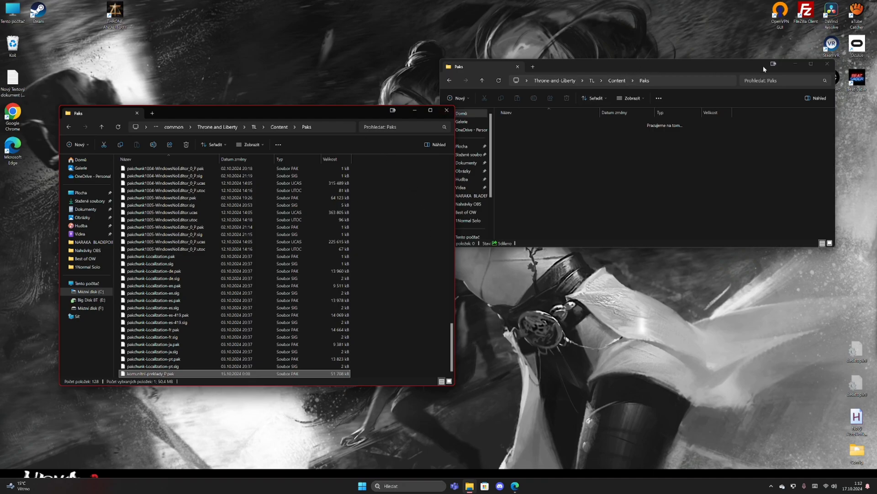
left_click(827, 64)
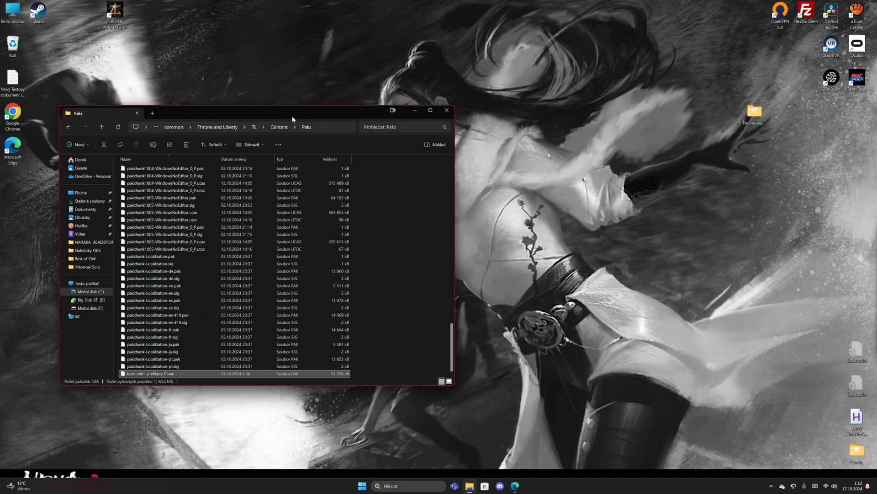
Switch to Steam and show the THRONE AND LIBERTY page in the game library.
double_click(38, 11)
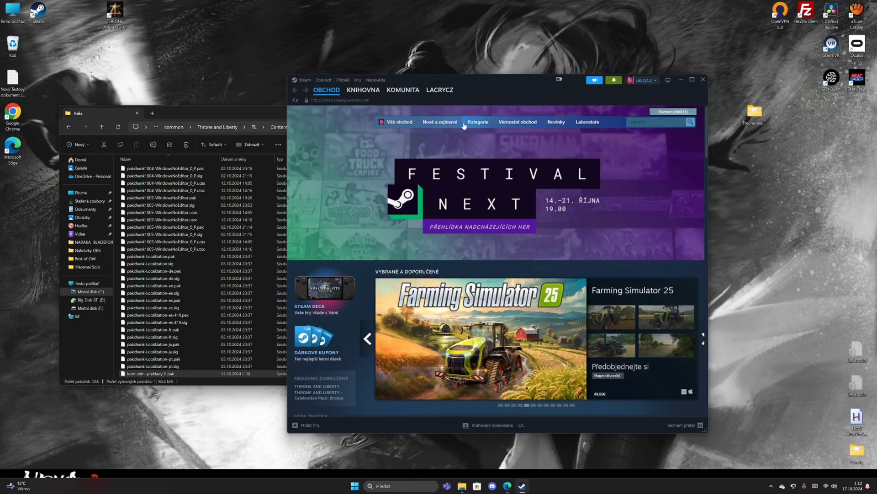
mouse_move(478, 121)
mouse_move(368, 92)
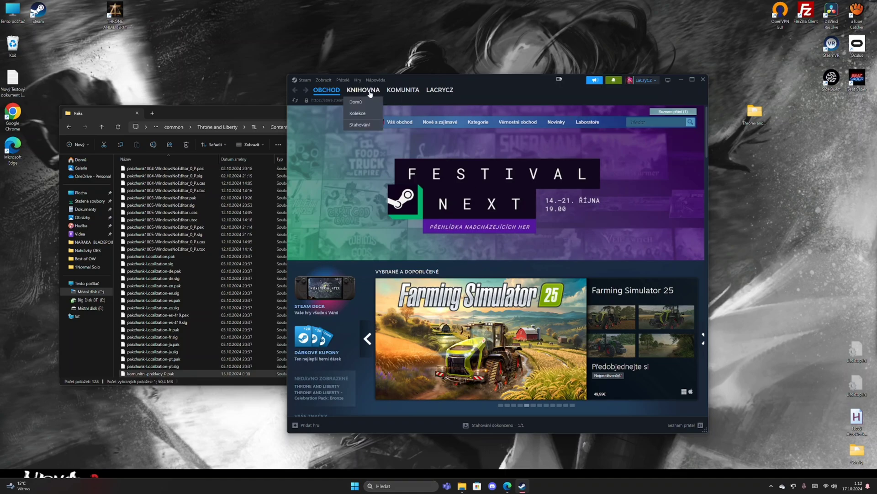
left_click(370, 92)
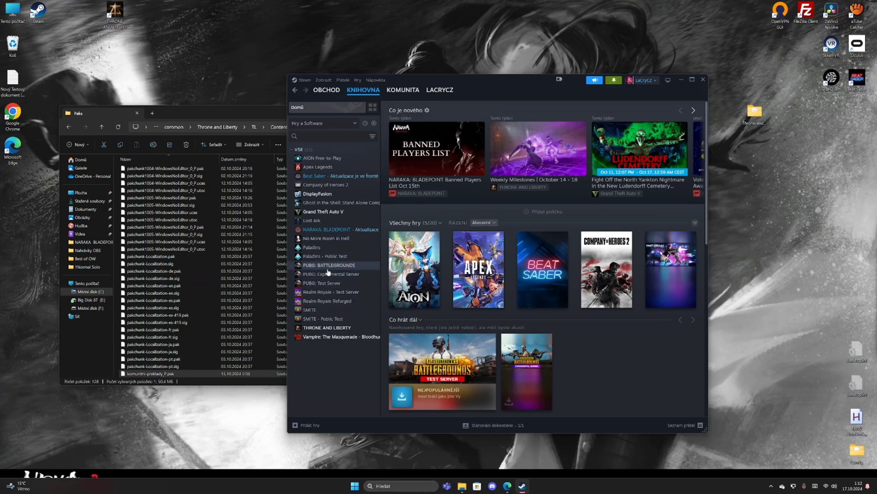
left_click(328, 328)
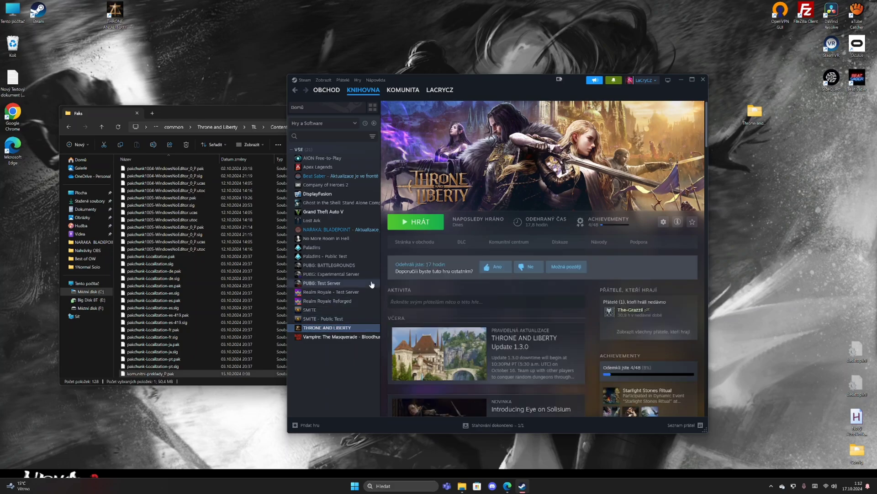
Open the properties of THRONE AND LIBERTY at the general settings with the launch options.
left_click(665, 222)
mouse_move(639, 249)
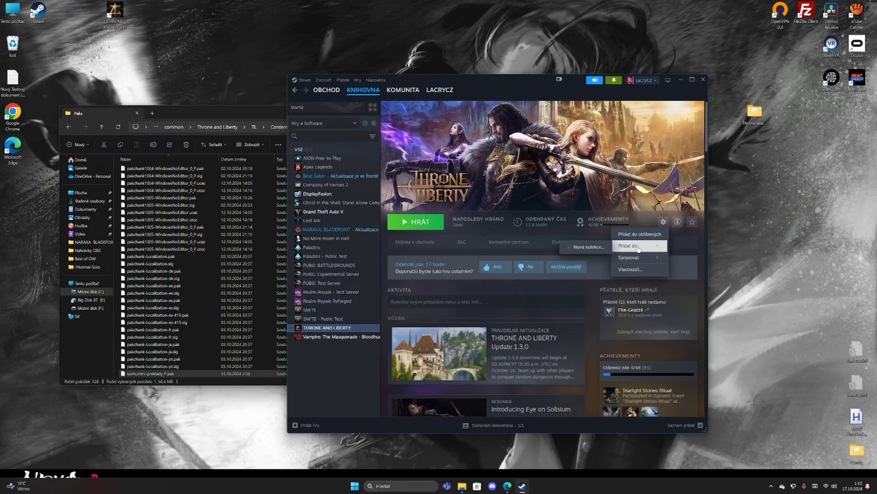
left_click(635, 269)
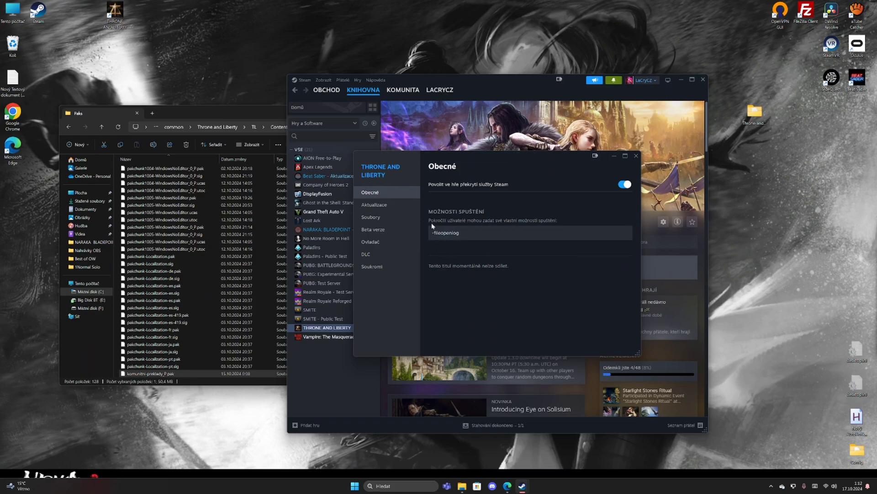
Check that the launch options contain -fileopenlog and close the game's properties.
triple_click(424, 239)
key("End")
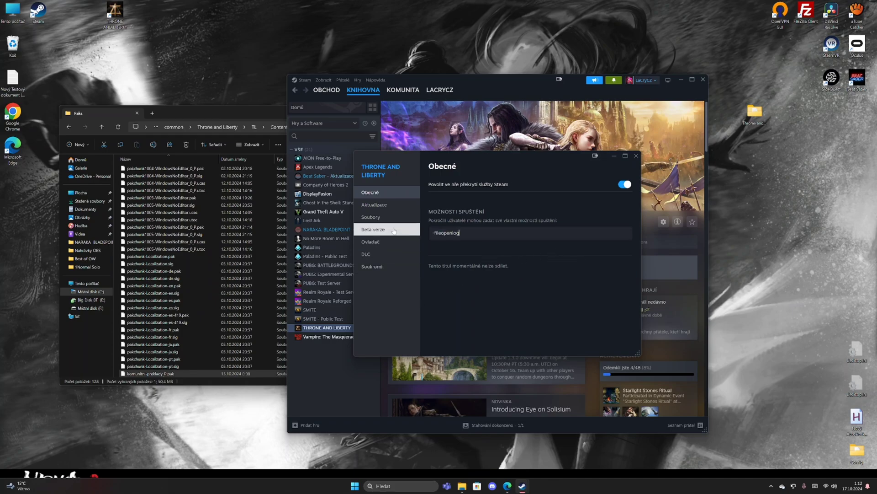
left_click(637, 157)
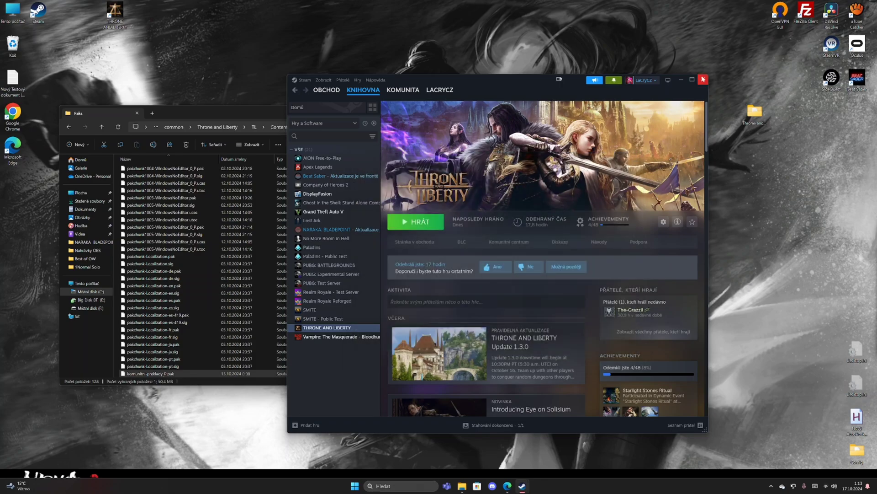
Launch THRONE AND LIBERTY and open the language and time page of its gameplay settings.
left_click(420, 223)
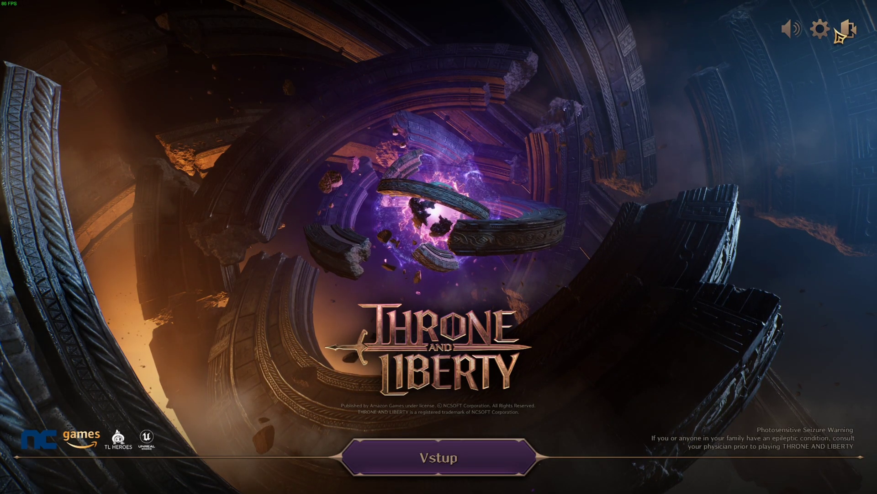
left_click(820, 29)
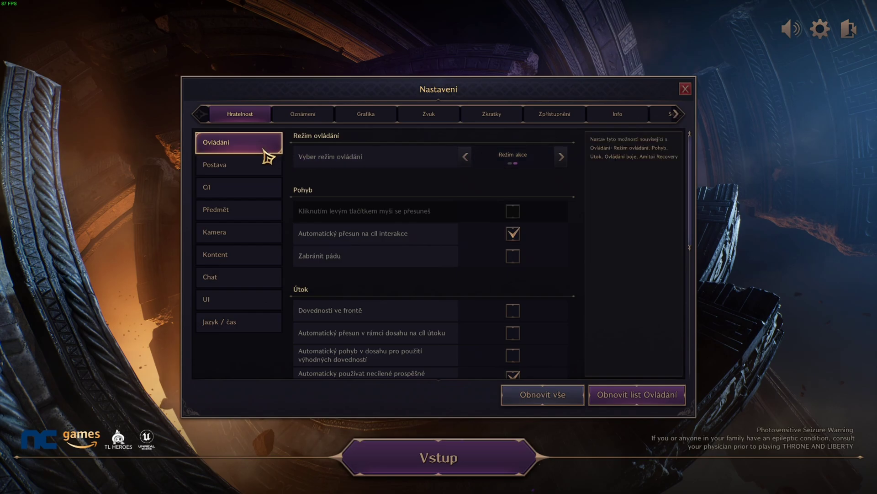
left_click(225, 321)
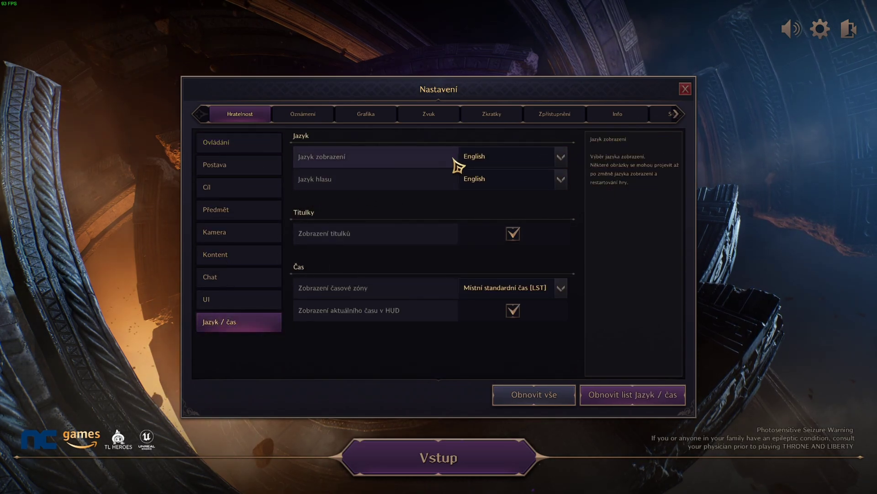
Switch the game's display language to Deutsch.
left_click(559, 156)
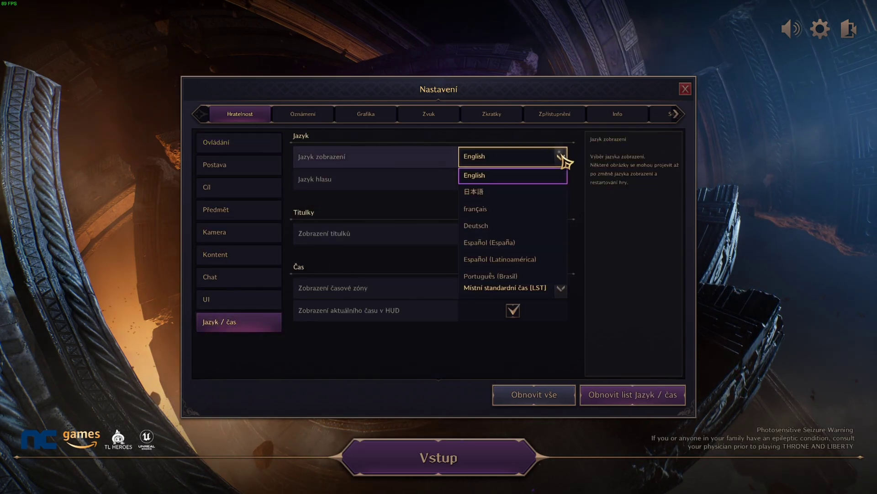
left_click(503, 226)
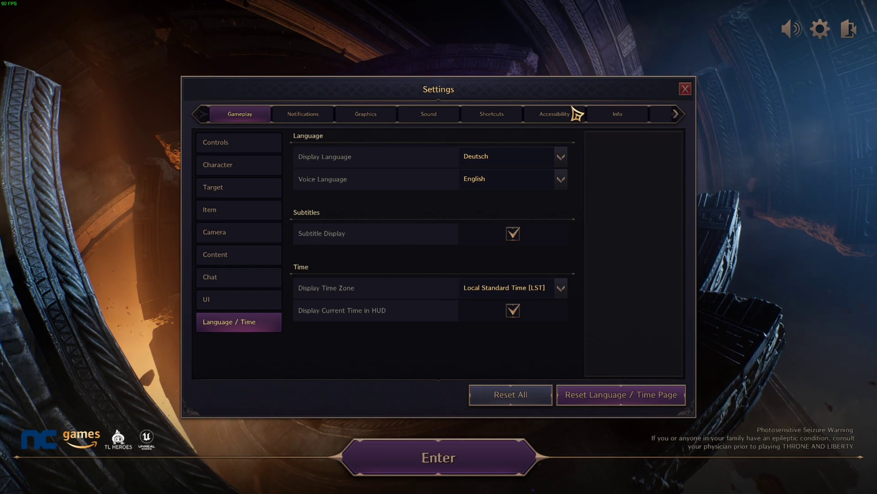
Set the display language back to English and close the game settings.
left_click(569, 161)
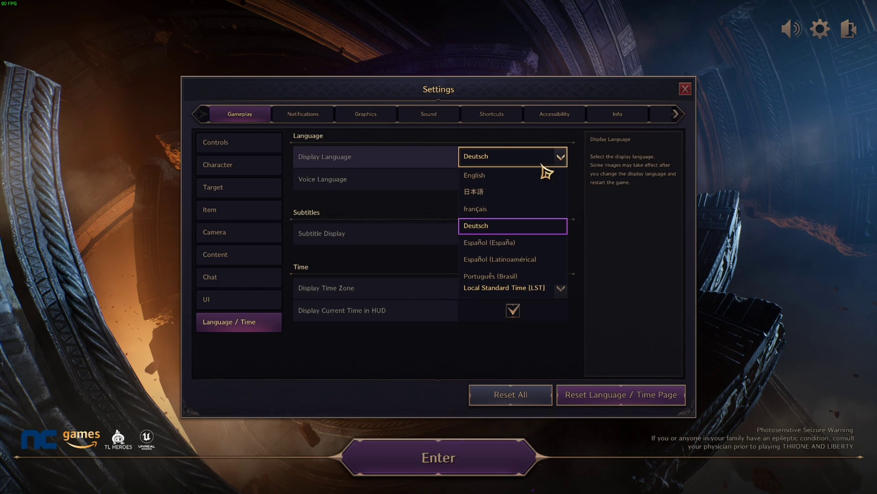
left_click(519, 179)
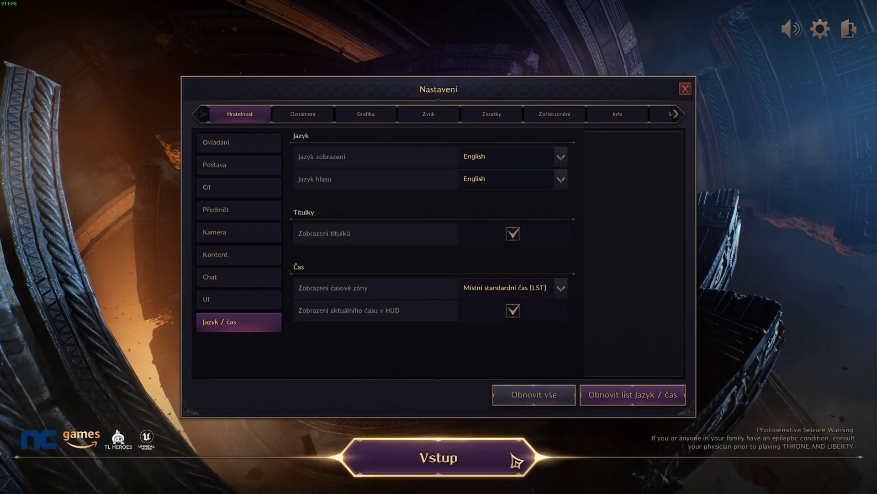
left_click(685, 89)
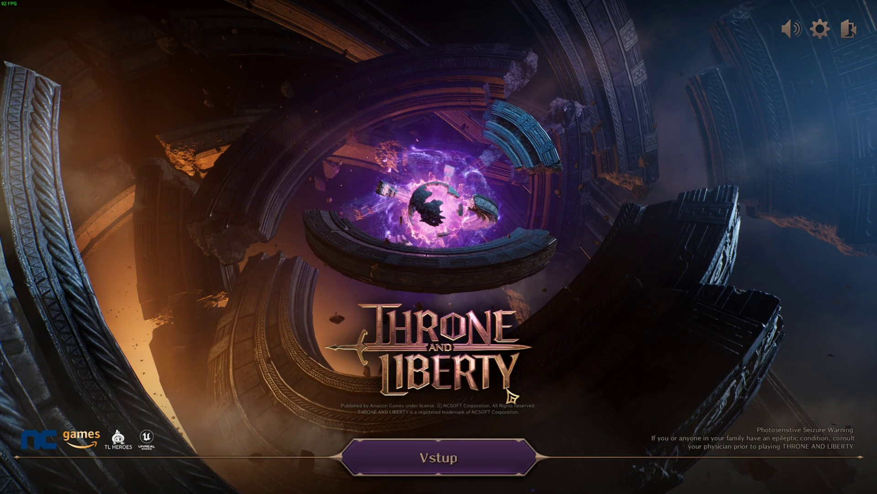
Enter from the title screen and start the game with the preselected character.
left_click(495, 446)
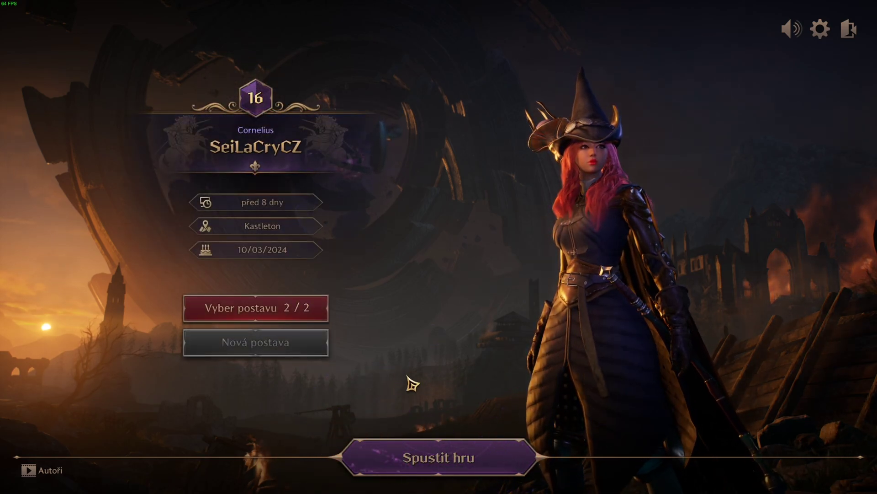
left_click(454, 459)
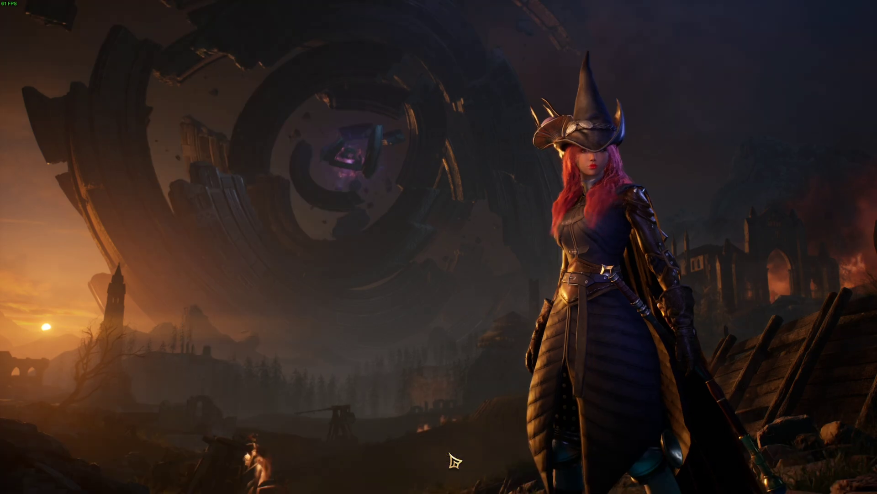